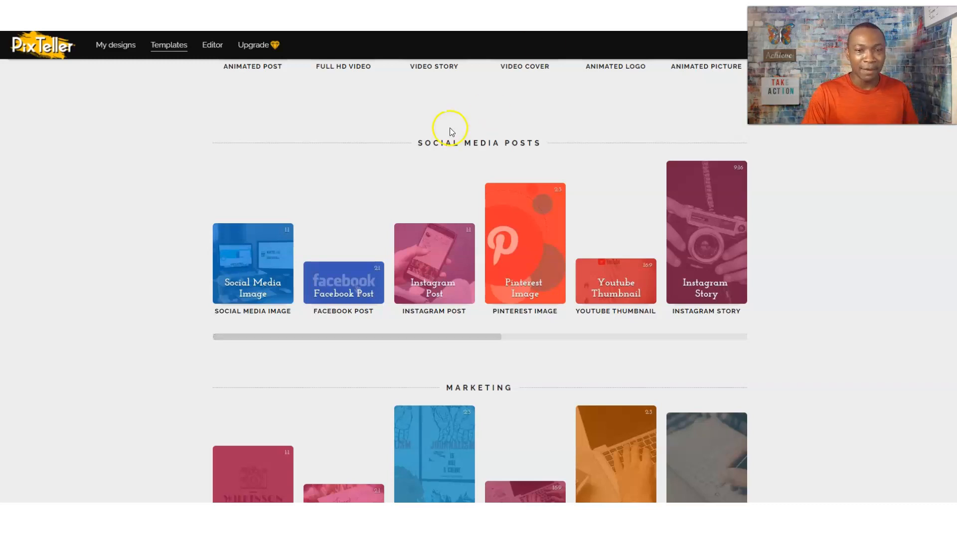
scroll(450, 131, up, 10)
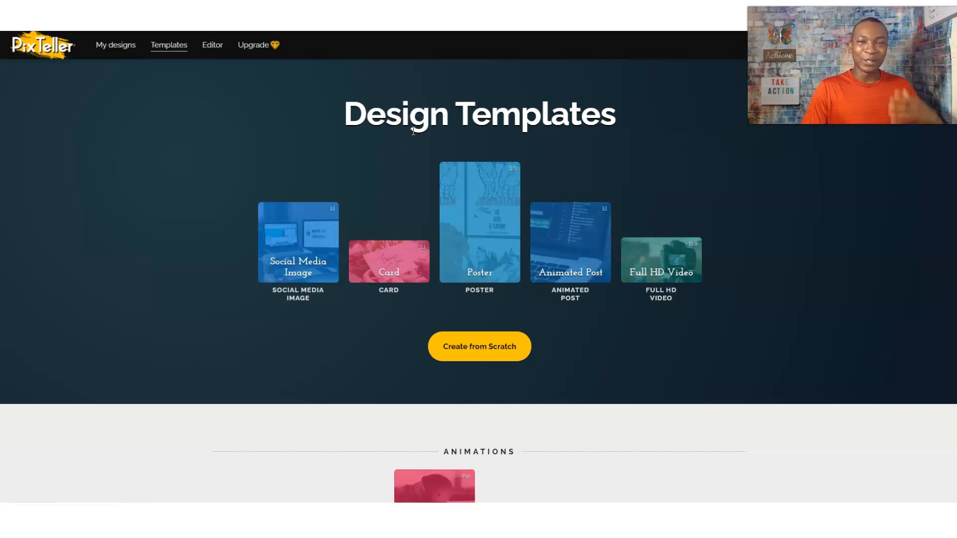
scroll(413, 131, down, 3)
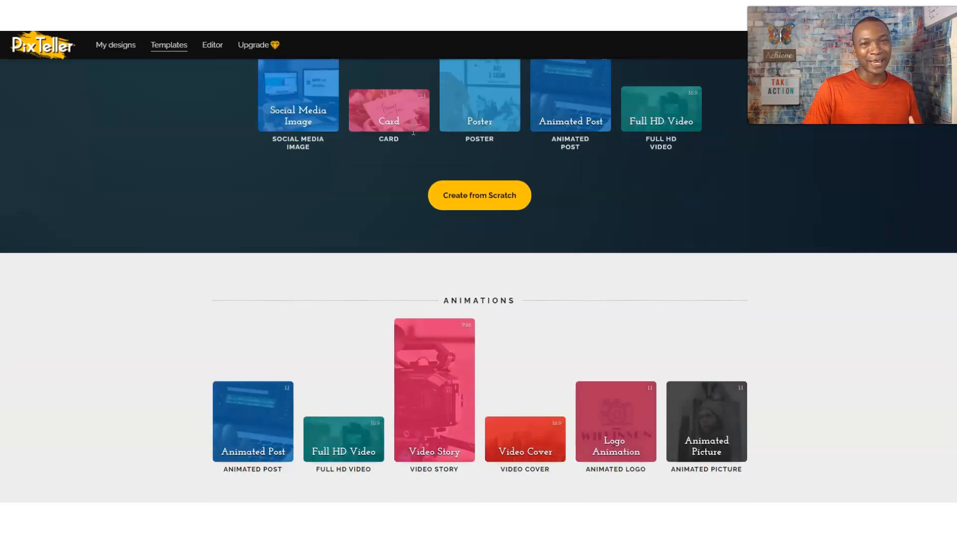
scroll(414, 131, down, 4)
scroll(297, 217, down, 2)
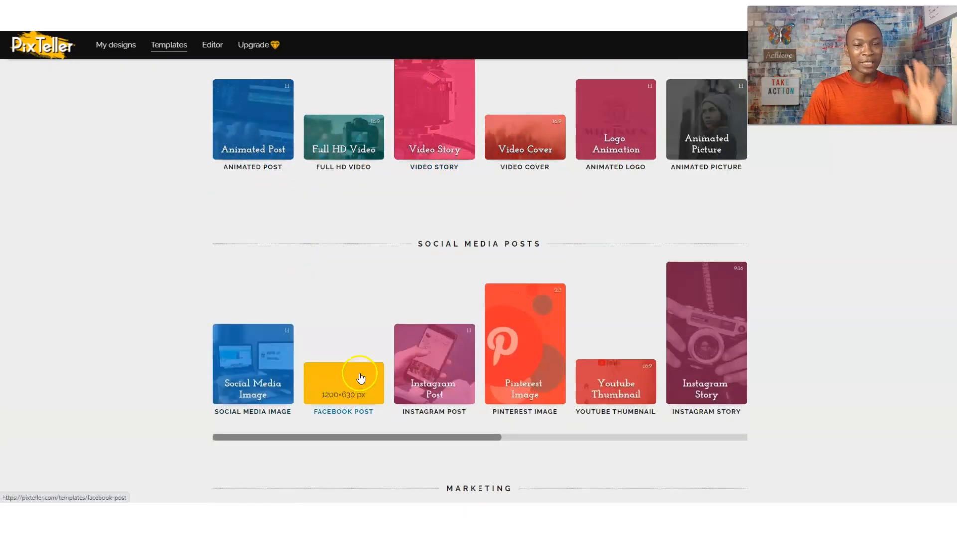
Step: Browse the Facebook Post templates, preview the autumn leaves template, and return to the template grid
click(348, 387)
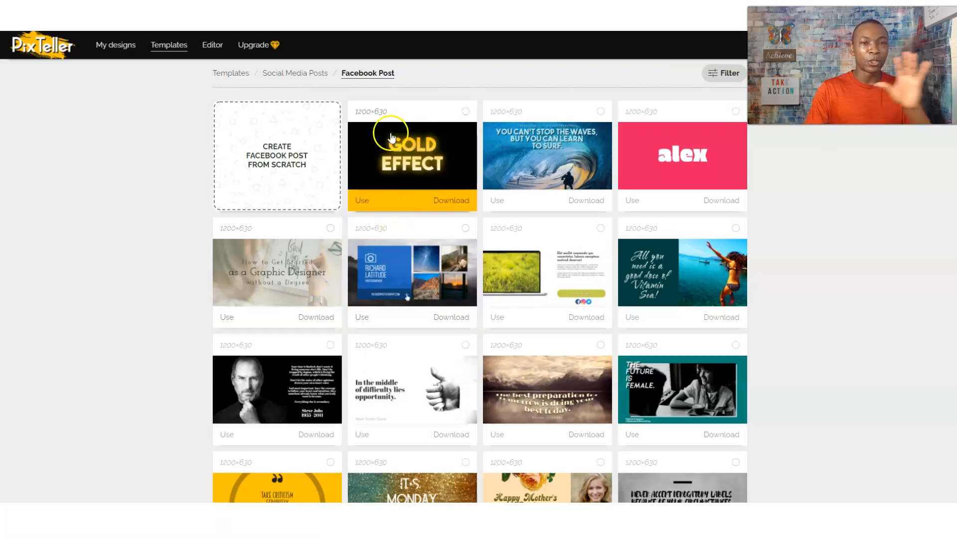
scroll(466, 185, down, 1)
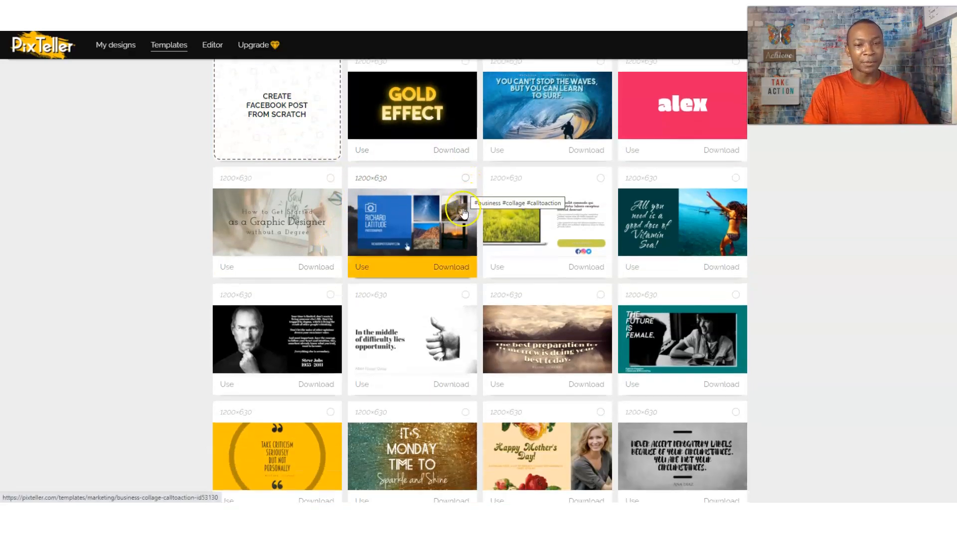
scroll(568, 161, down, 1)
scroll(548, 200, down, 5)
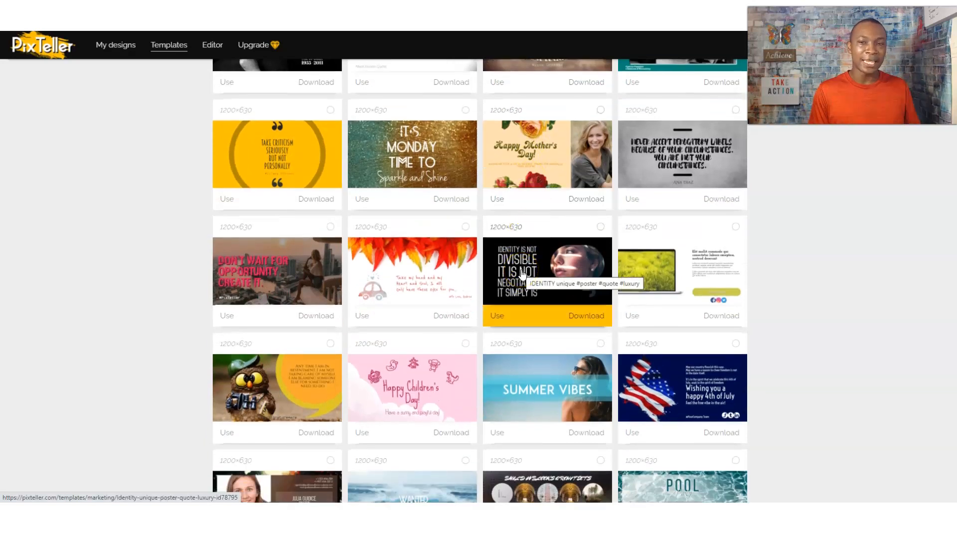
click(363, 317)
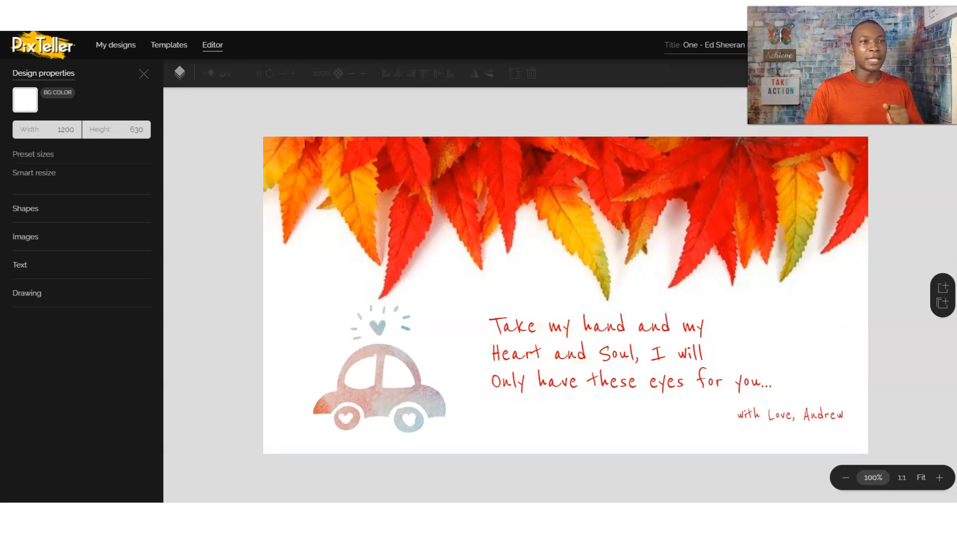
key(alt+Left)
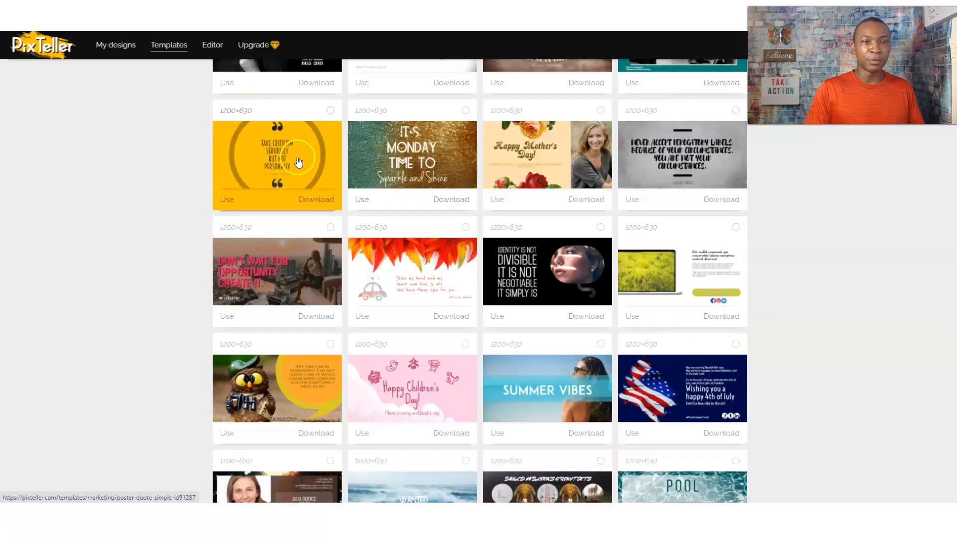
scroll(298, 163, up, 7)
Step: Create a blank 1200×630 Facebook post and open the Add image search panel
click(276, 165)
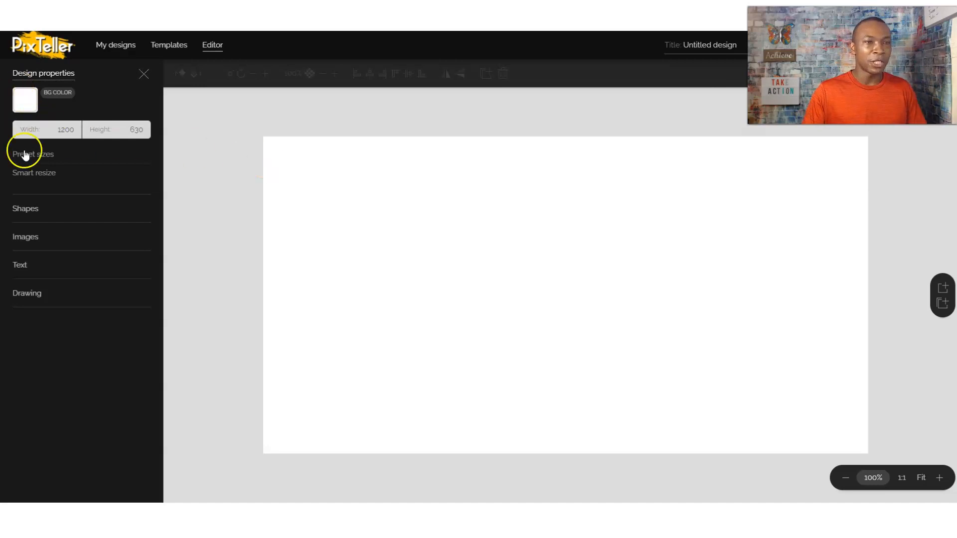
click(30, 238)
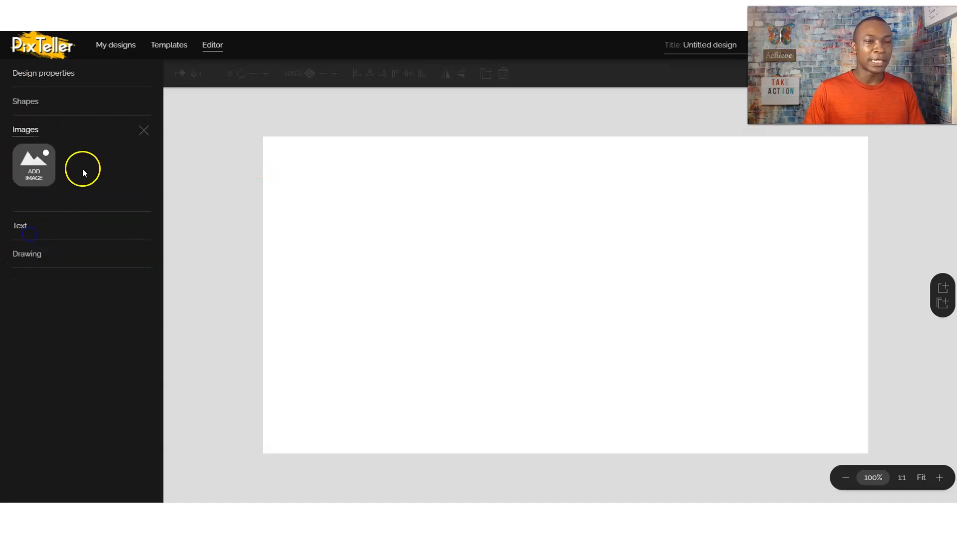
click(32, 165)
click(42, 122)
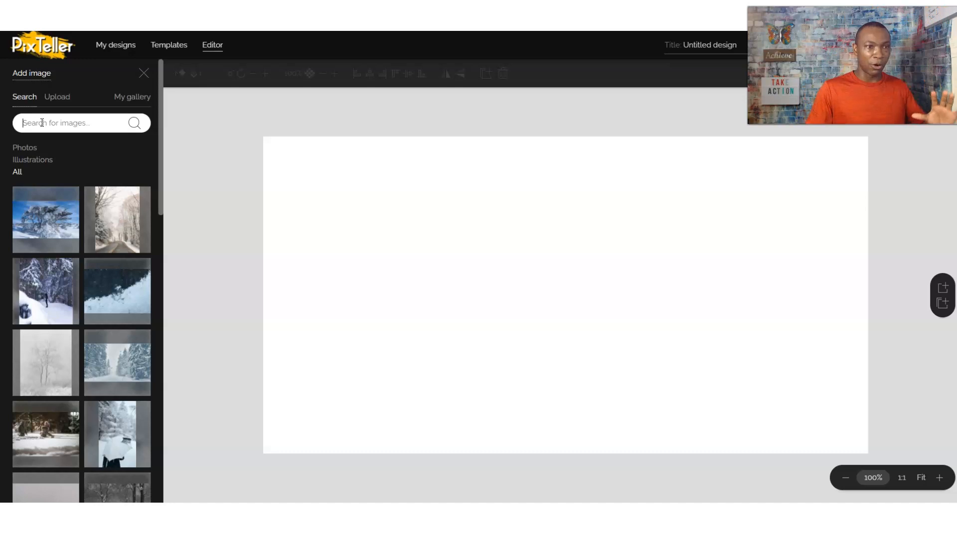
Step: Search the stock images for 'beach' and scroll through the results
scroll(58, 250, down, 8)
scroll(59, 273, up, 8)
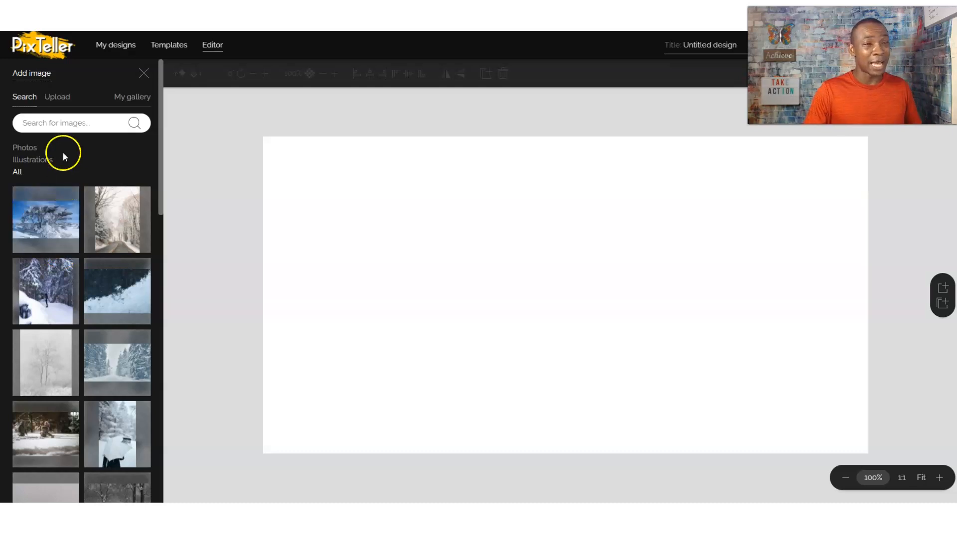
click(61, 128)
text(b)
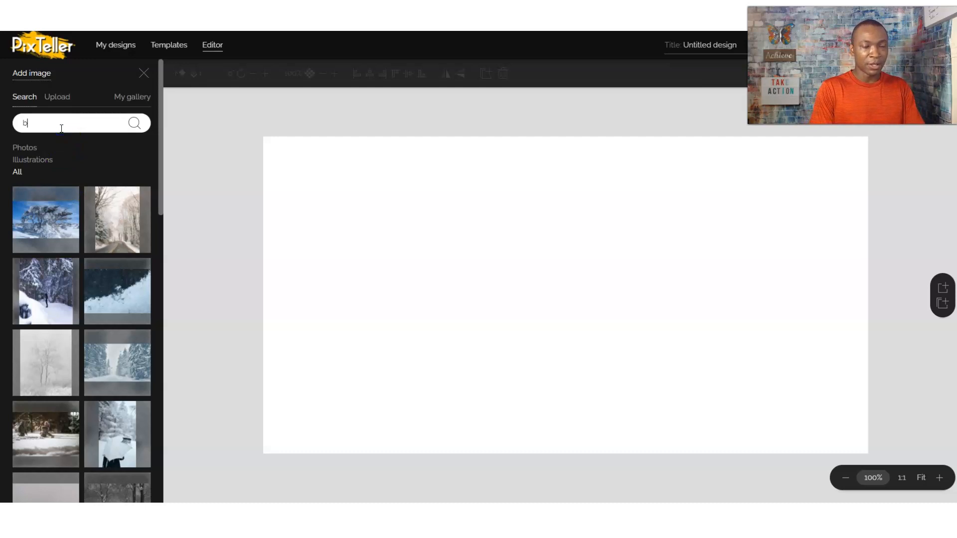
text(each)
key(Return)
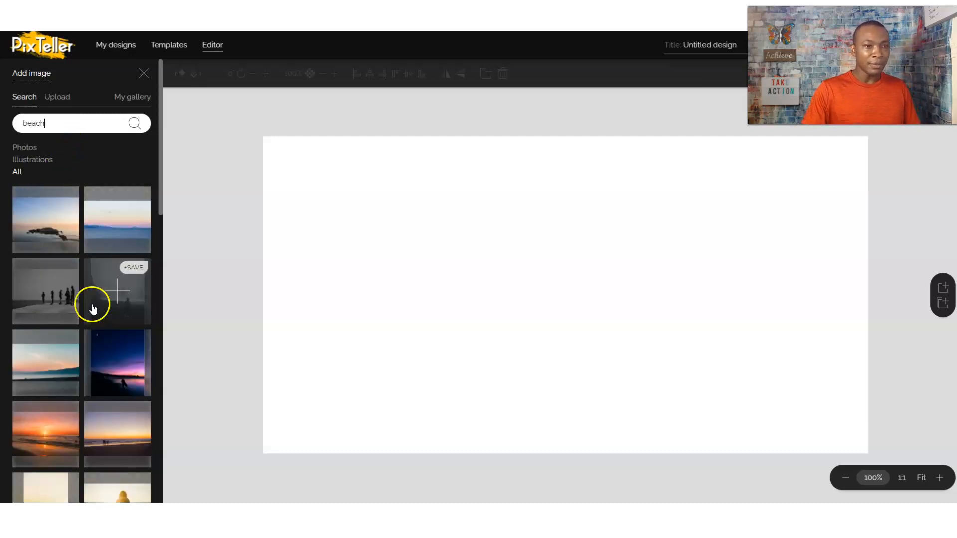
scroll(79, 299, down, 10)
scroll(82, 292, down, 5)
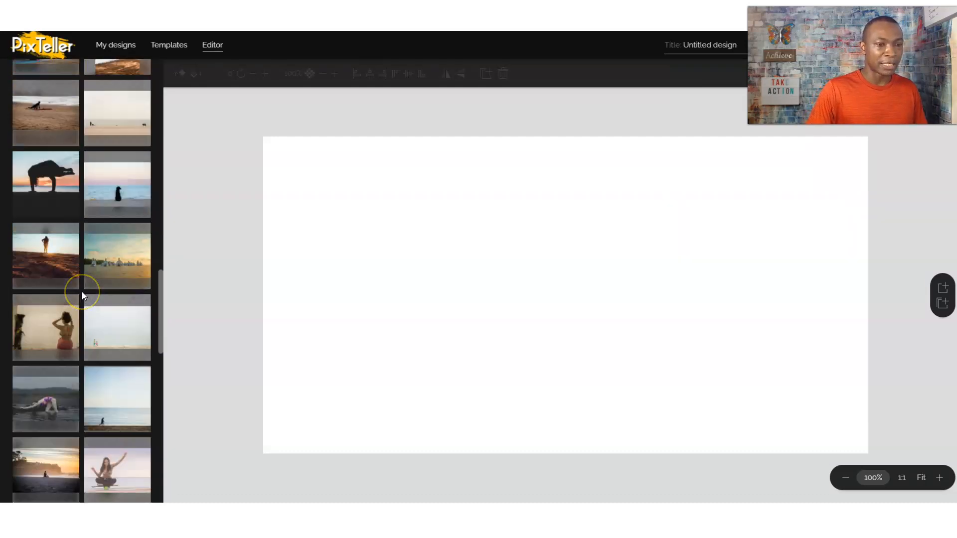
scroll(93, 289, up, 12)
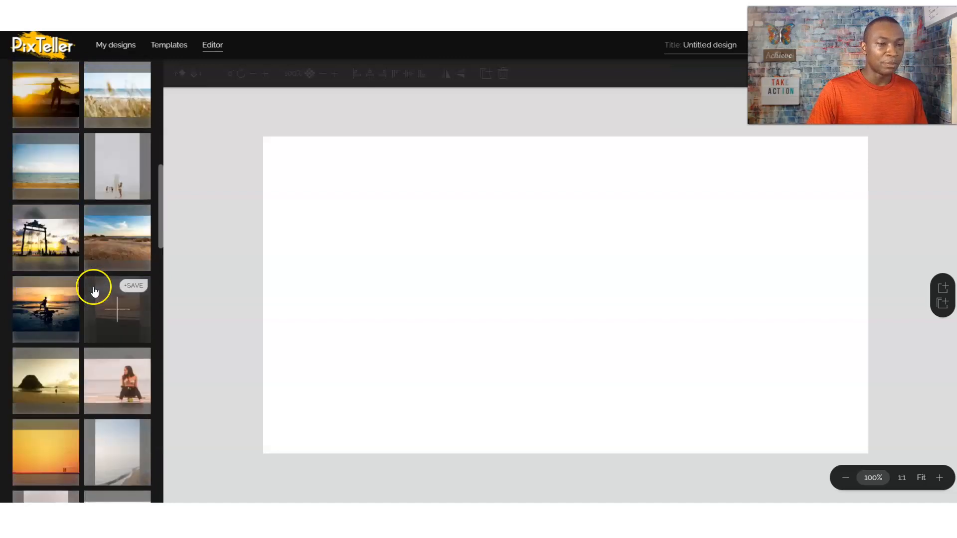
scroll(90, 279, up, 3)
Step: Add the sea-sunset photo and stretch it to 1195×630 as the canvas background
click(103, 219)
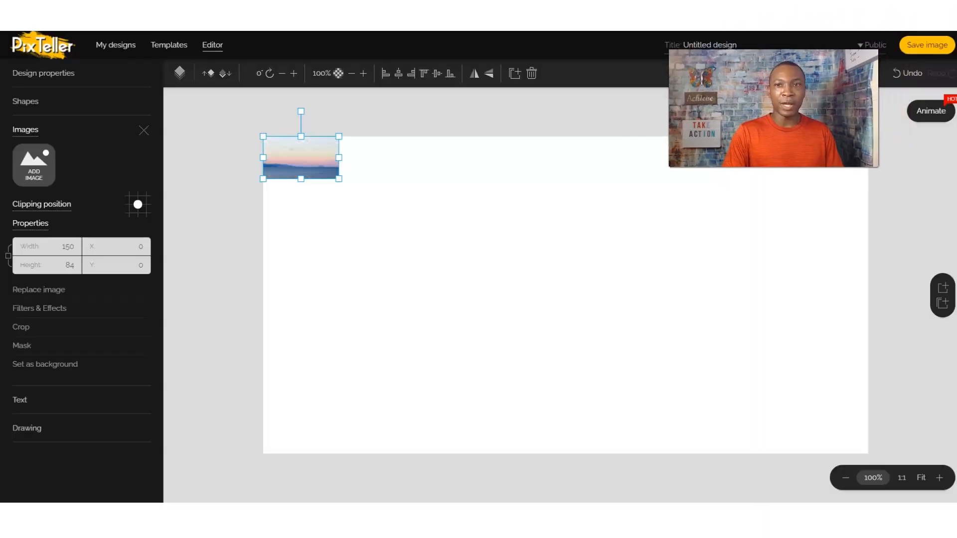
drag(338, 178, 874, 347)
drag(827, 294, 866, 296)
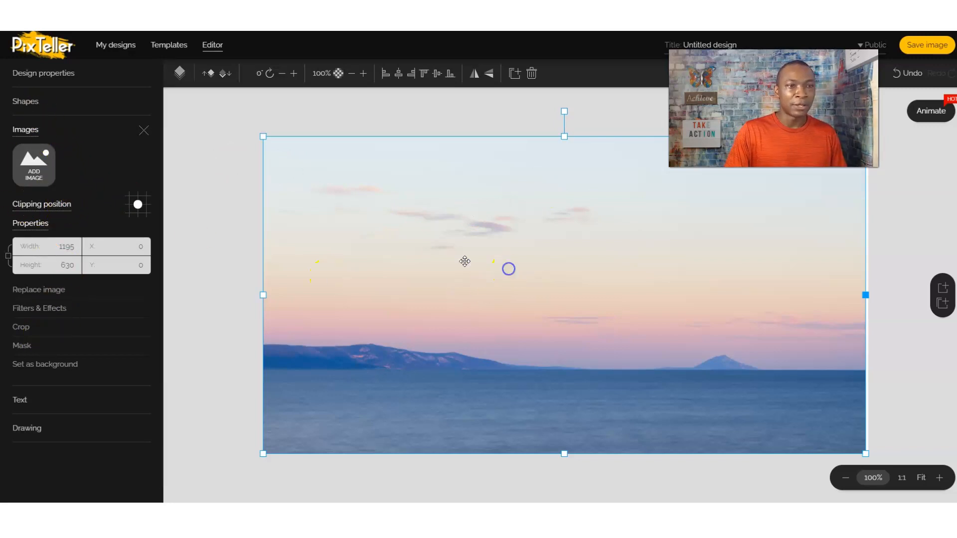
click(39, 79)
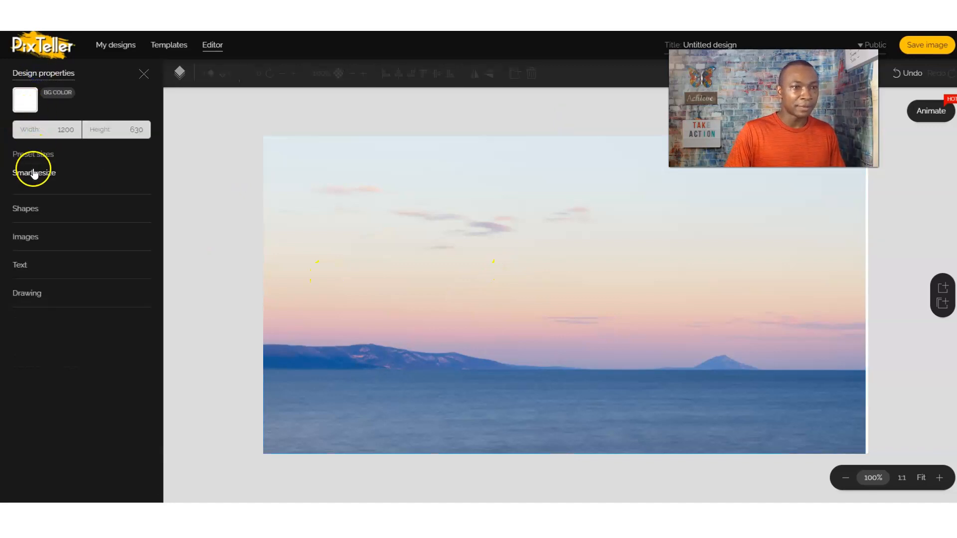
Step: Add a text box and replace its placeholder with 'You are number #1'
click(23, 267)
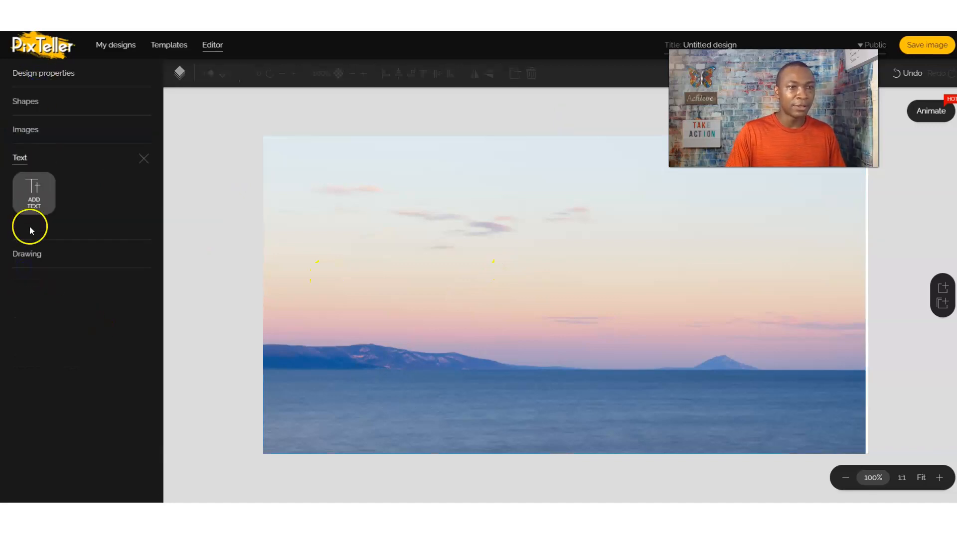
click(35, 202)
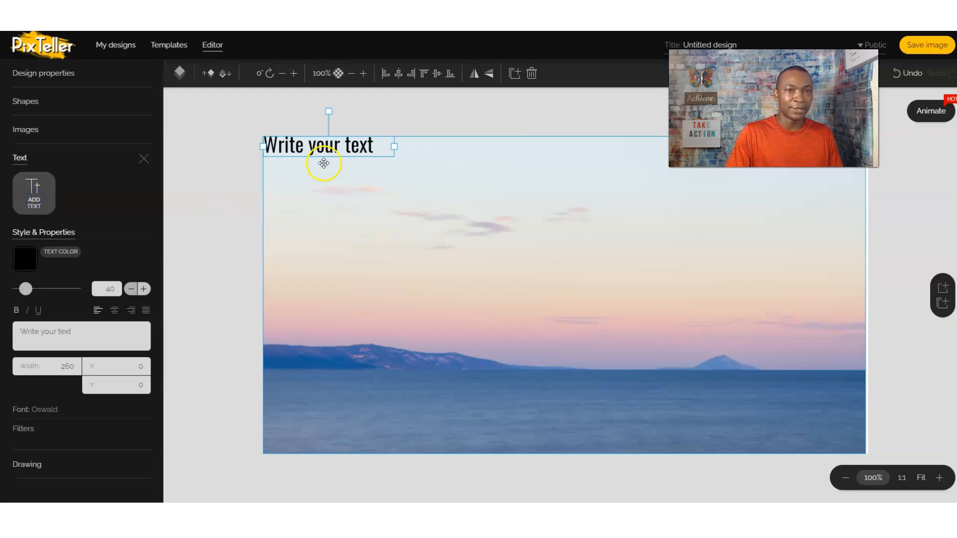
triple_click(74, 338)
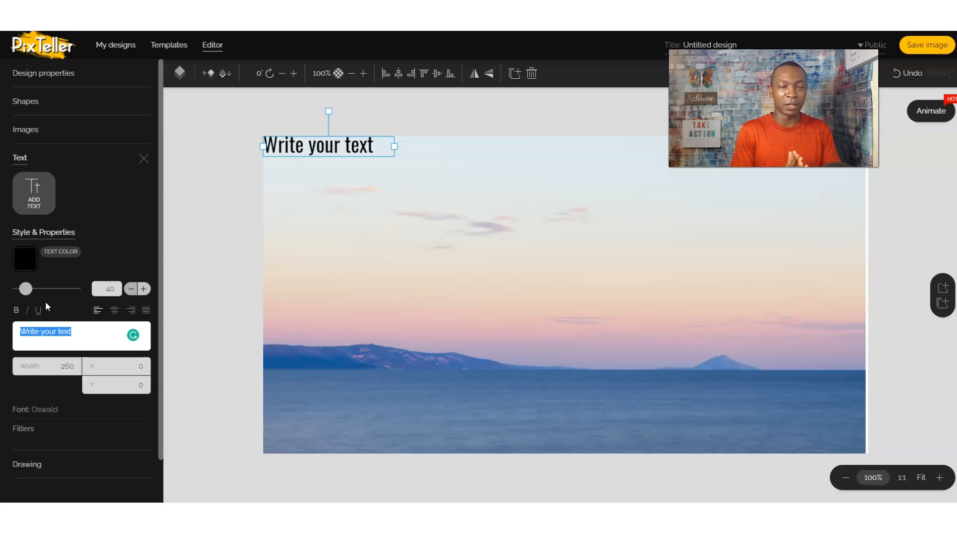
text(You )
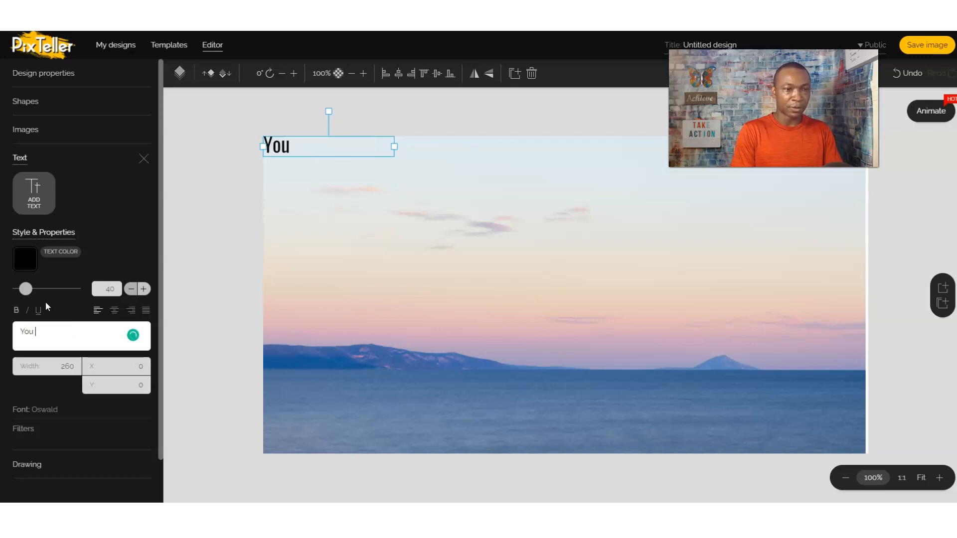
text(are number)
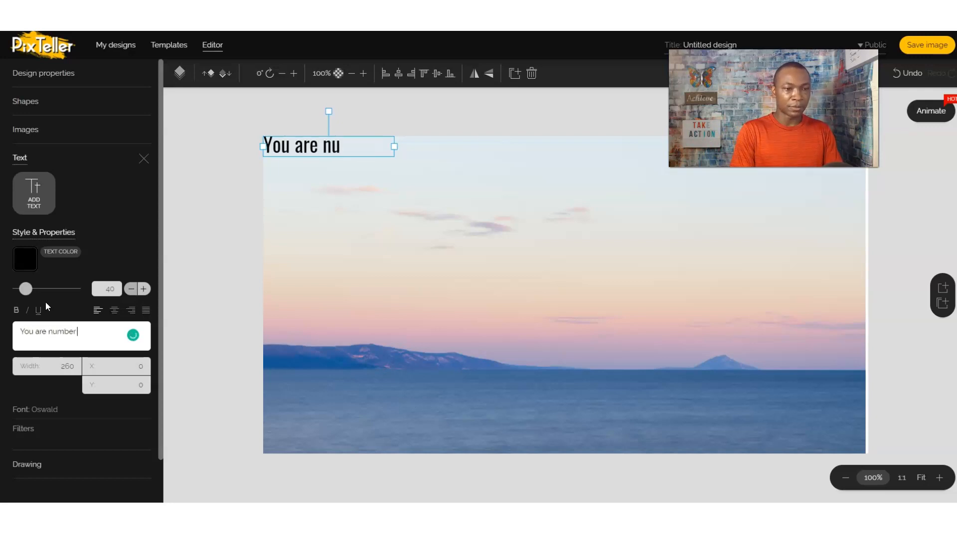
text( #1)
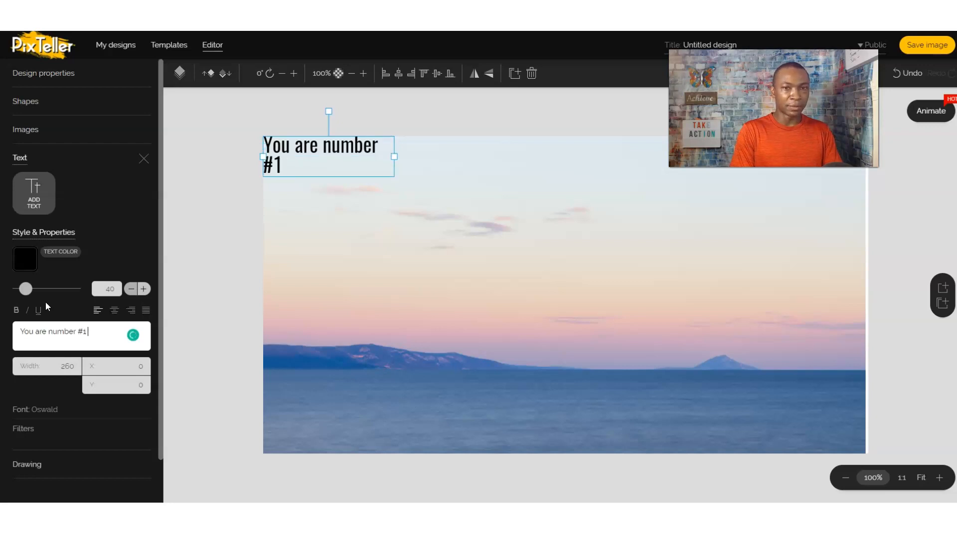
Step: Widen the caption to 538 px and move it to X 208, Y 60
drag(394, 158, 533, 158)
drag(430, 153, 535, 184)
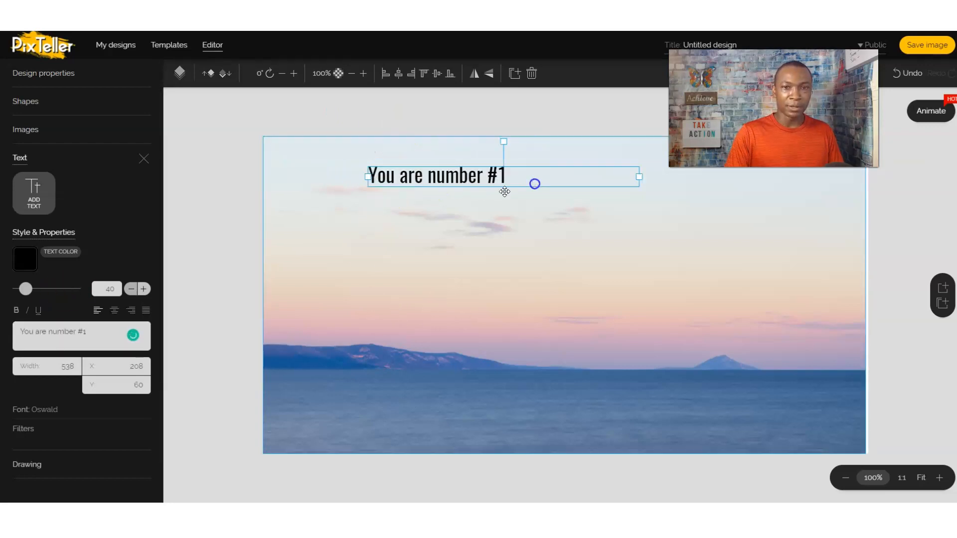
click(86, 330)
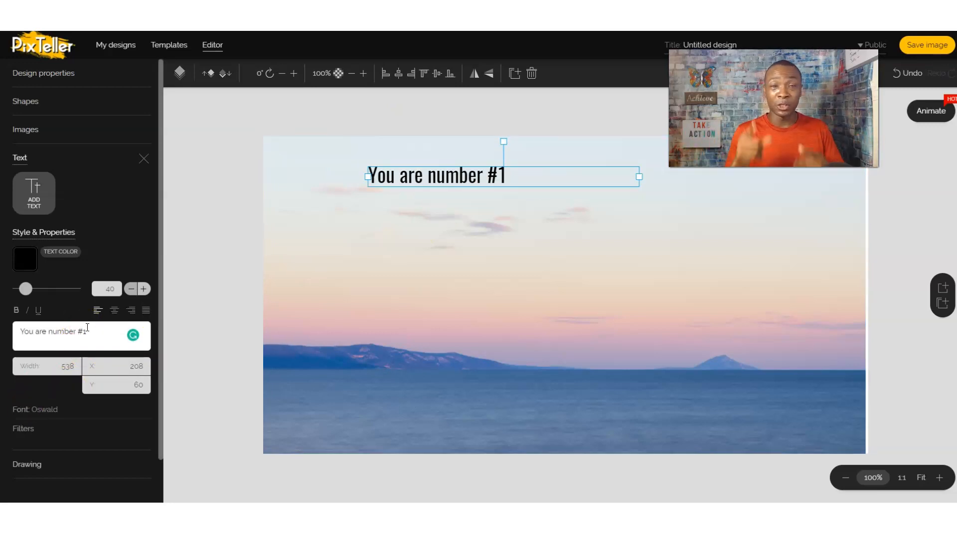
Step: Set the caption to Coolvetica at size 80, widen it to 747 px, and move it to X 280, Y 79
click(29, 416)
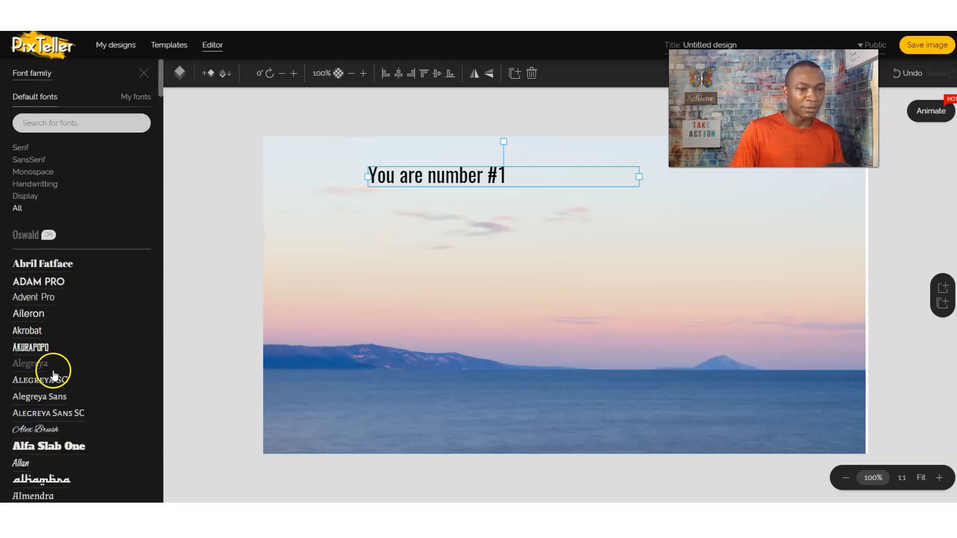
scroll(58, 371, down, 5)
scroll(58, 392, down, 10)
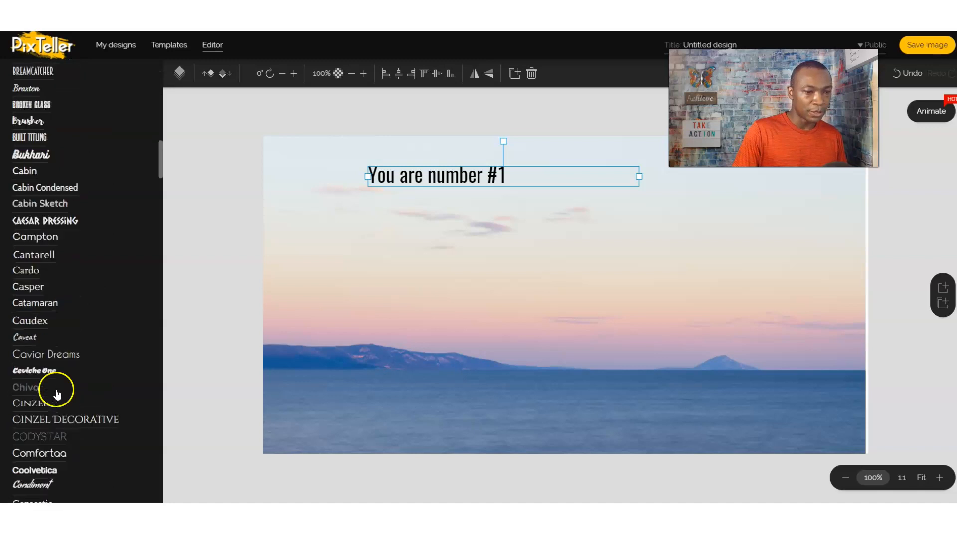
scroll(58, 410, down, 1)
click(45, 420)
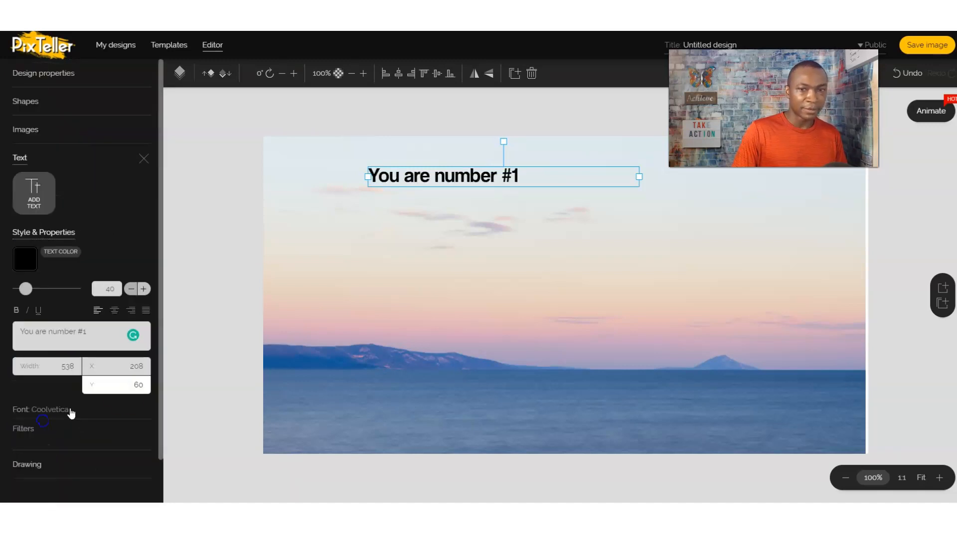
double_click(108, 288)
text(150)
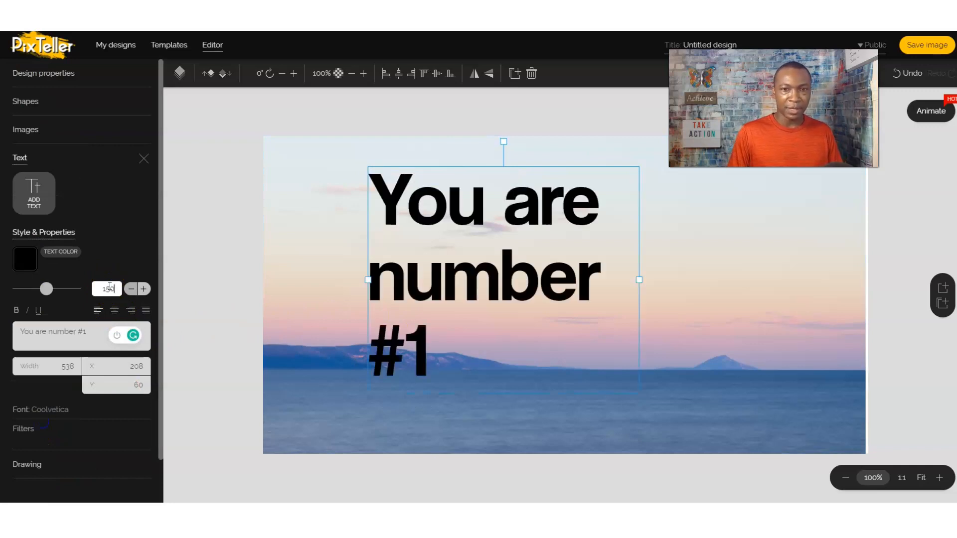
double_click(110, 289)
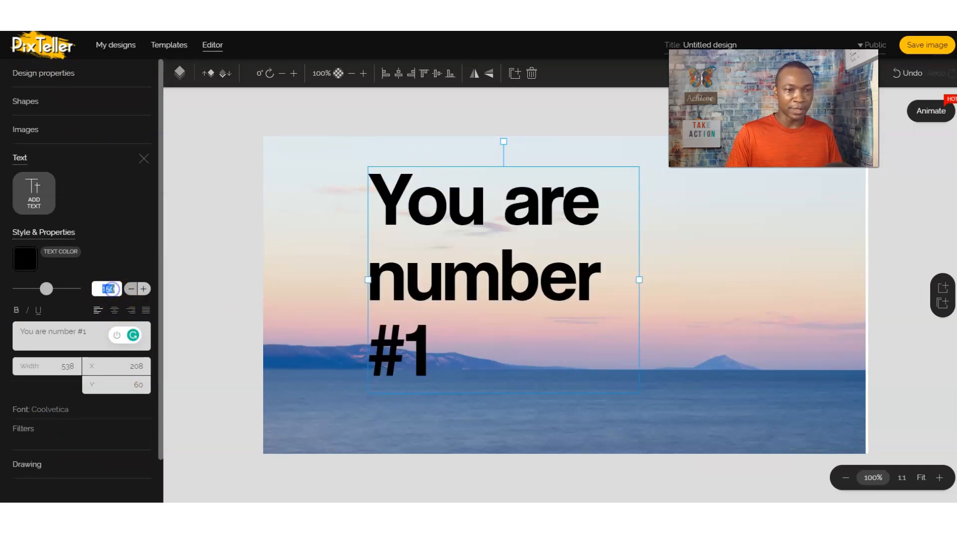
text(100)
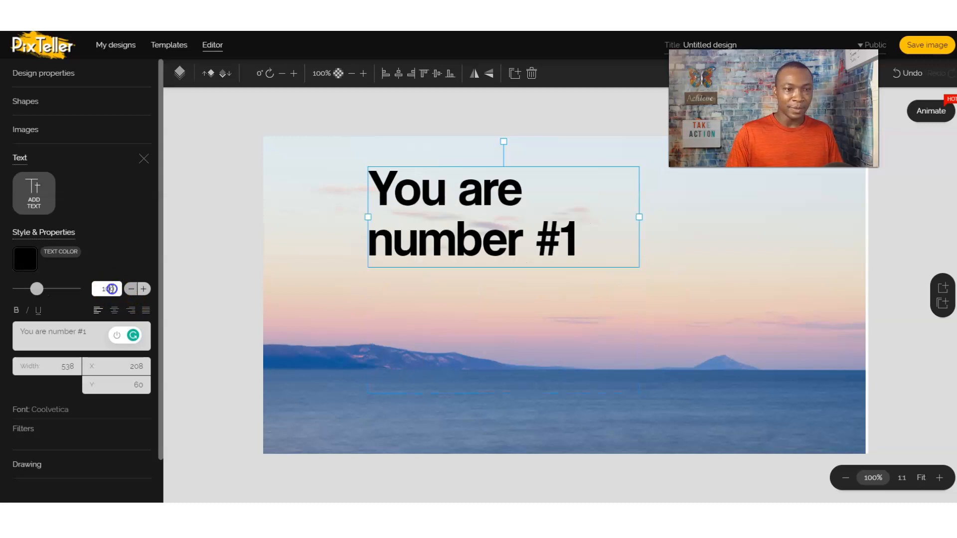
text(80)
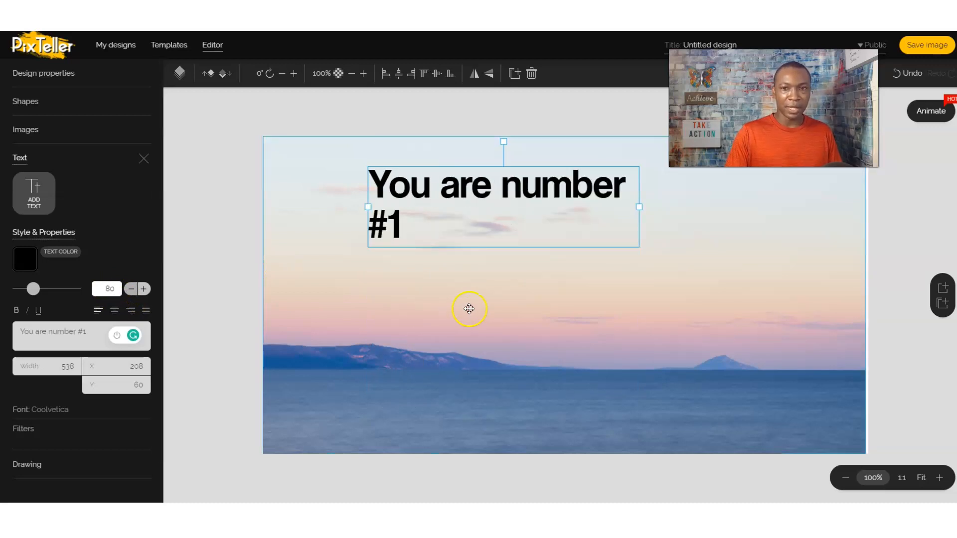
drag(640, 207, 744, 195)
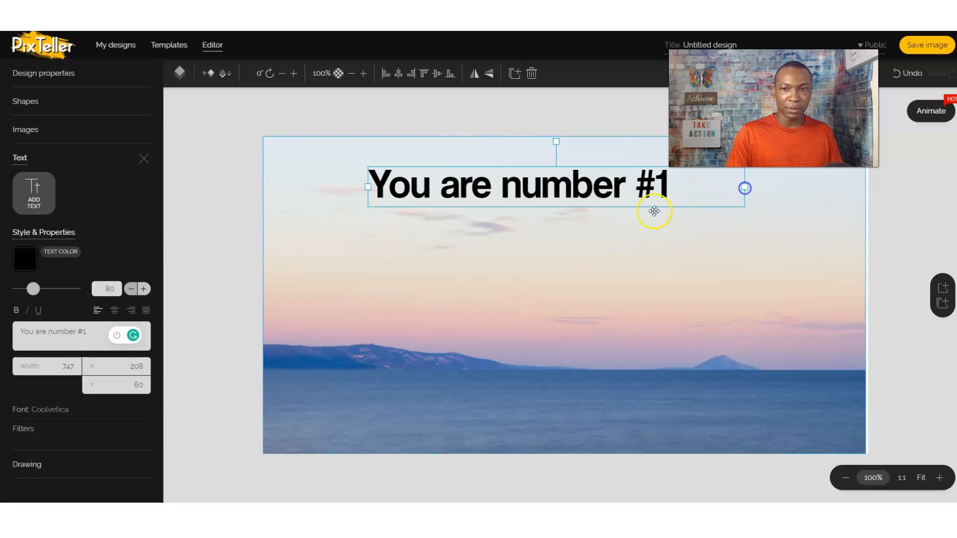
drag(617, 195, 628, 201)
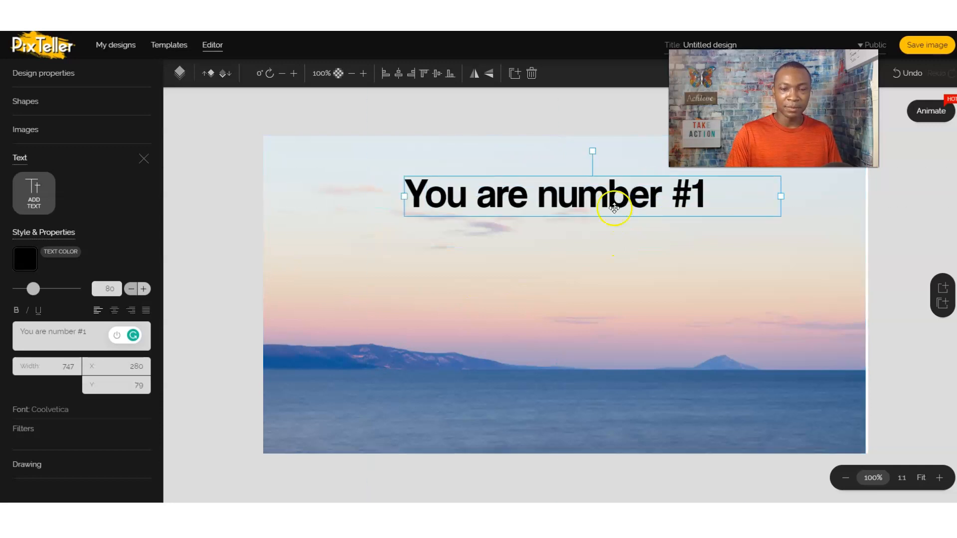
Step: Set the caption text colour to black after trying white
click(26, 259)
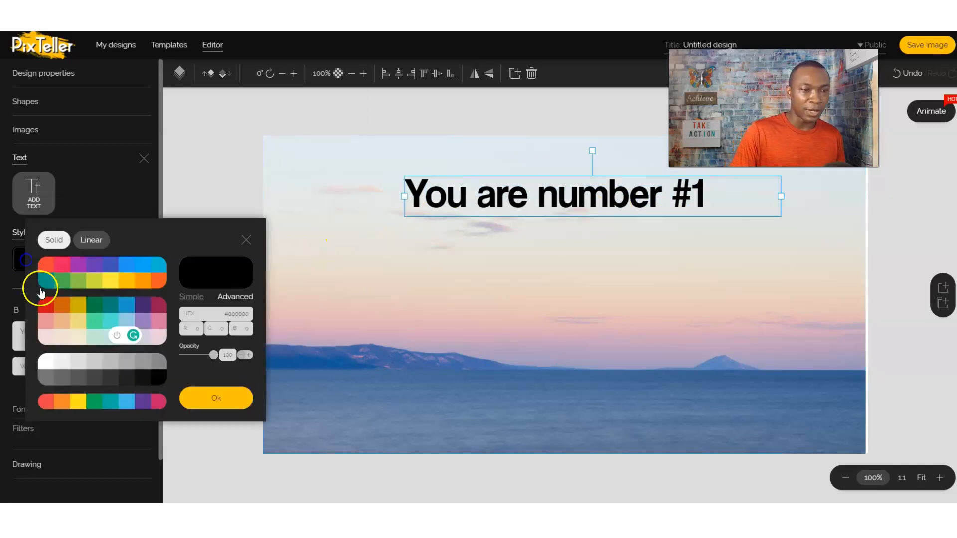
click(46, 361)
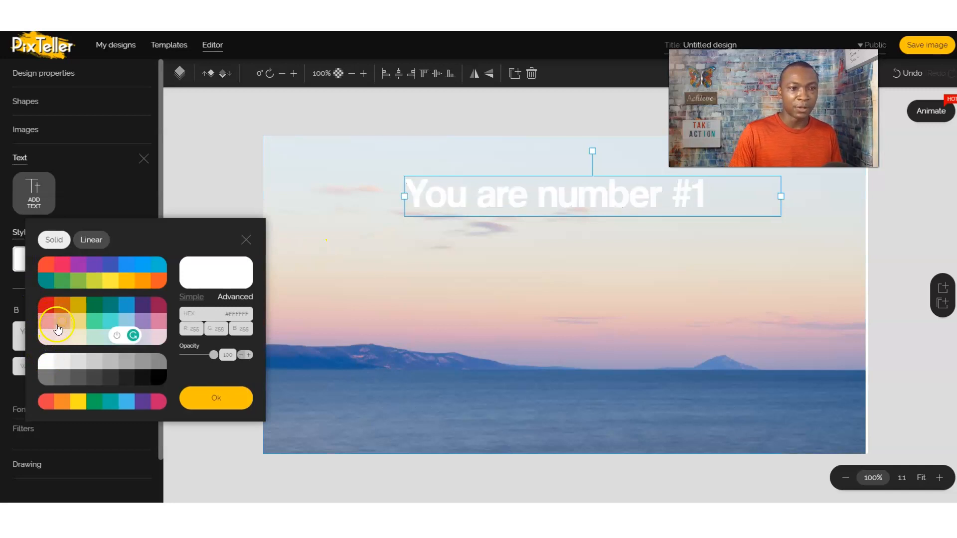
click(158, 377)
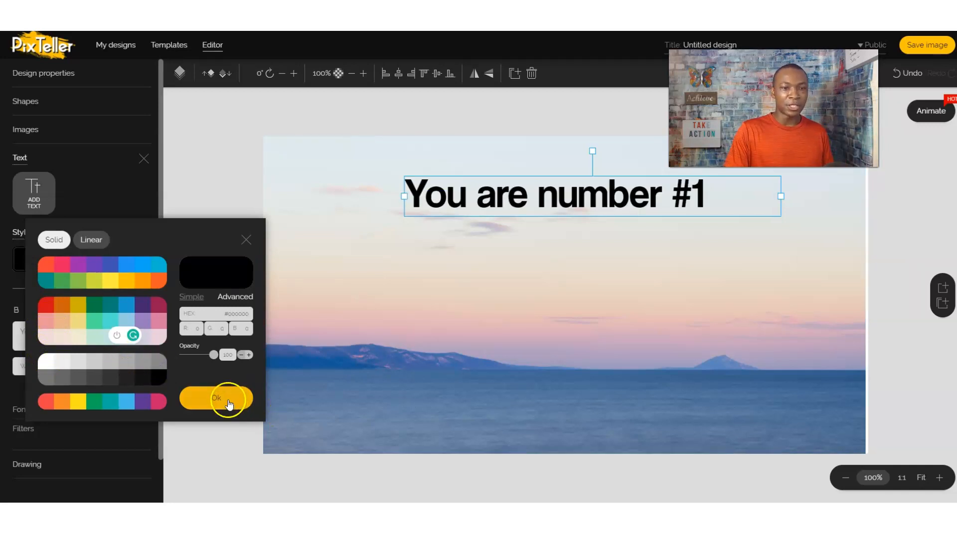
click(231, 407)
Step: Centre-align the caption and position it at X 225, Y 72 near the photo's top
click(541, 192)
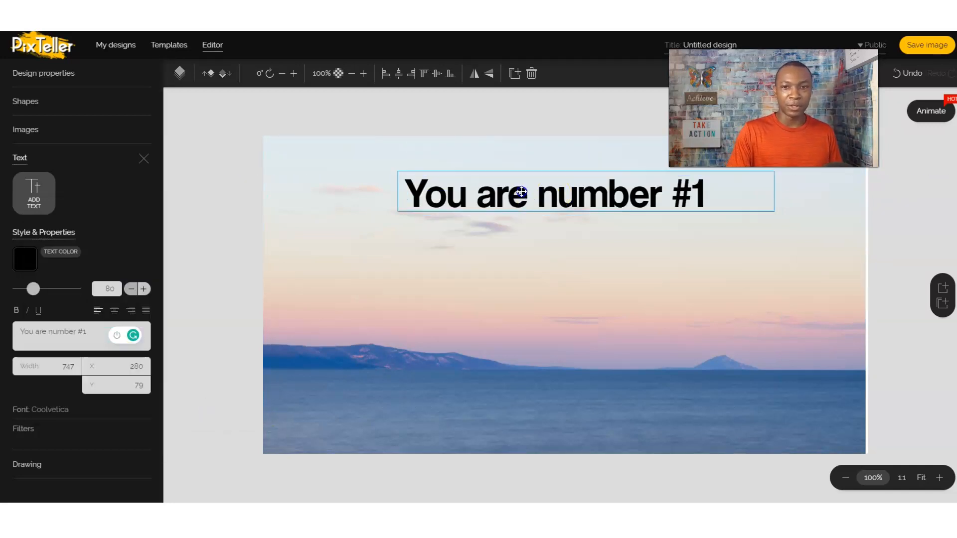
drag(523, 193, 515, 188)
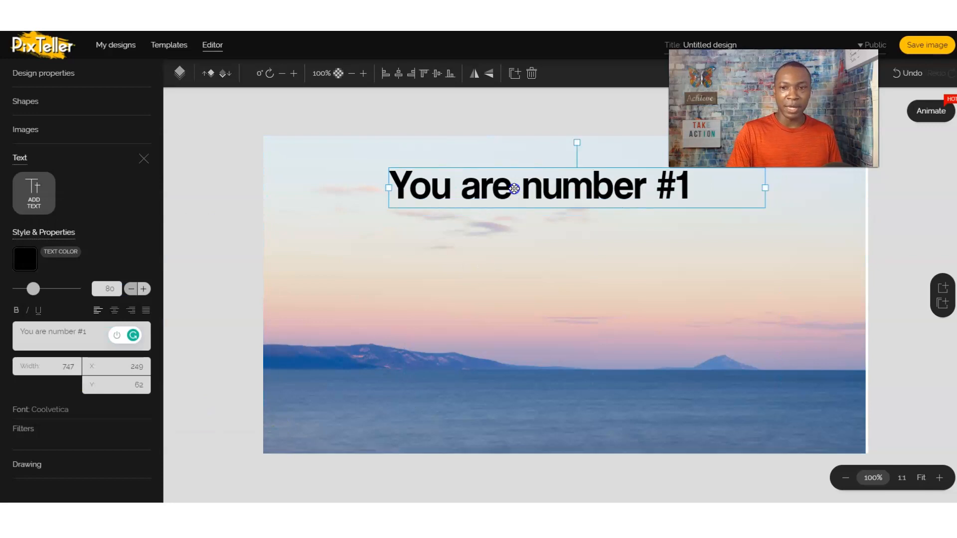
click(115, 310)
drag(577, 192, 565, 197)
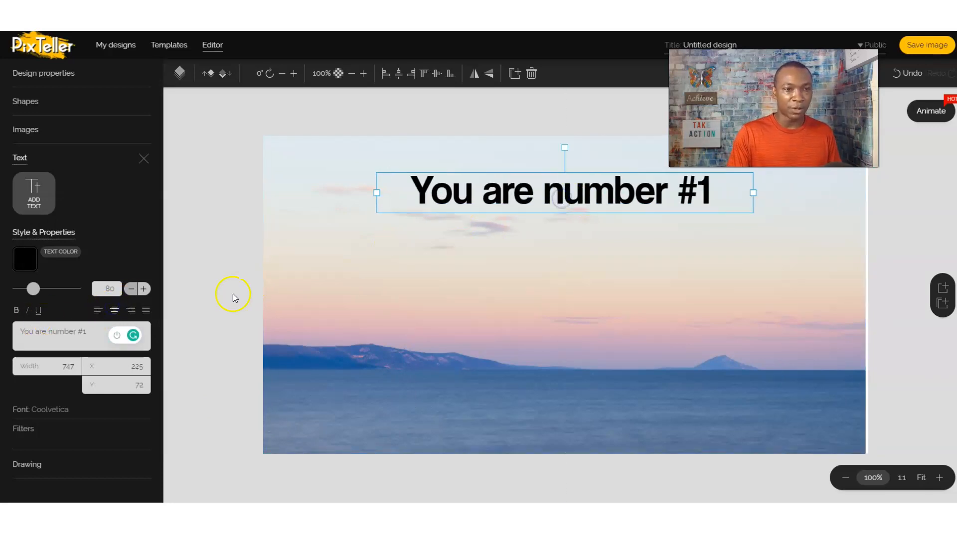
click(321, 242)
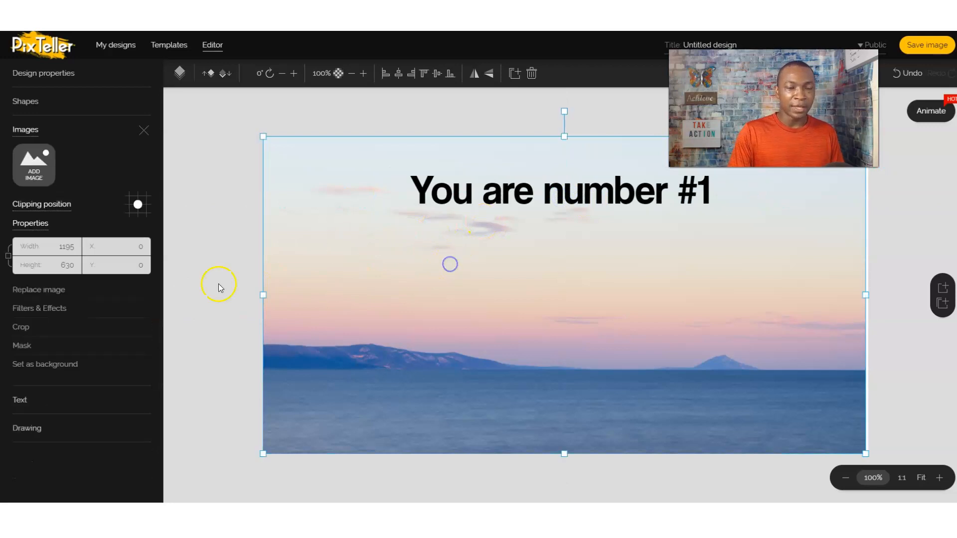
click(19, 399)
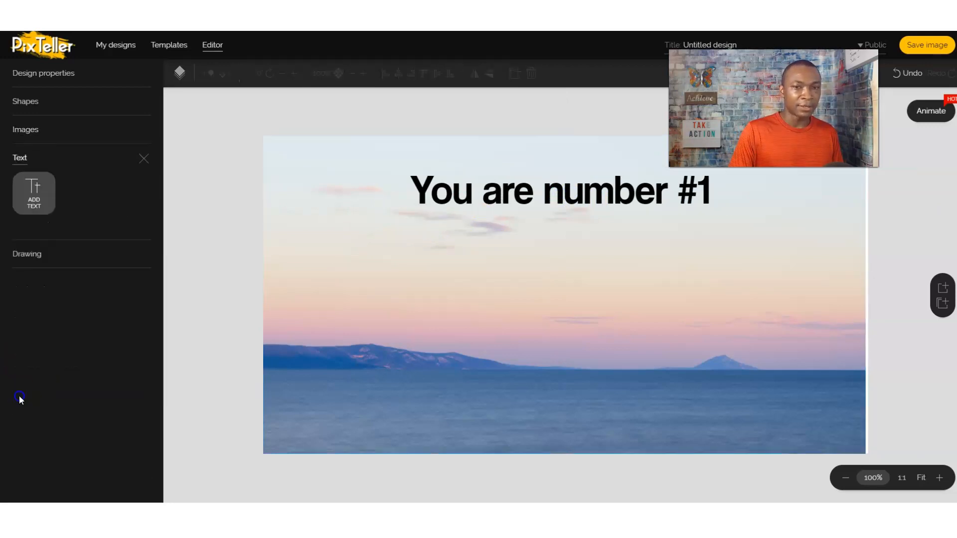
Step: Add a second text box and replace its placeholder with a dash-led attribution naming the author
click(38, 197)
click(64, 329)
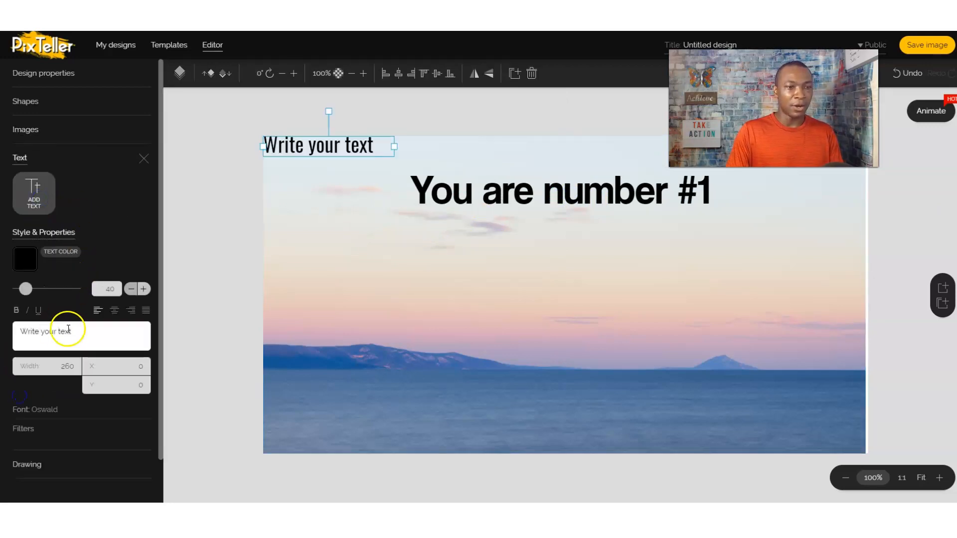
drag(81, 332, 21, 332)
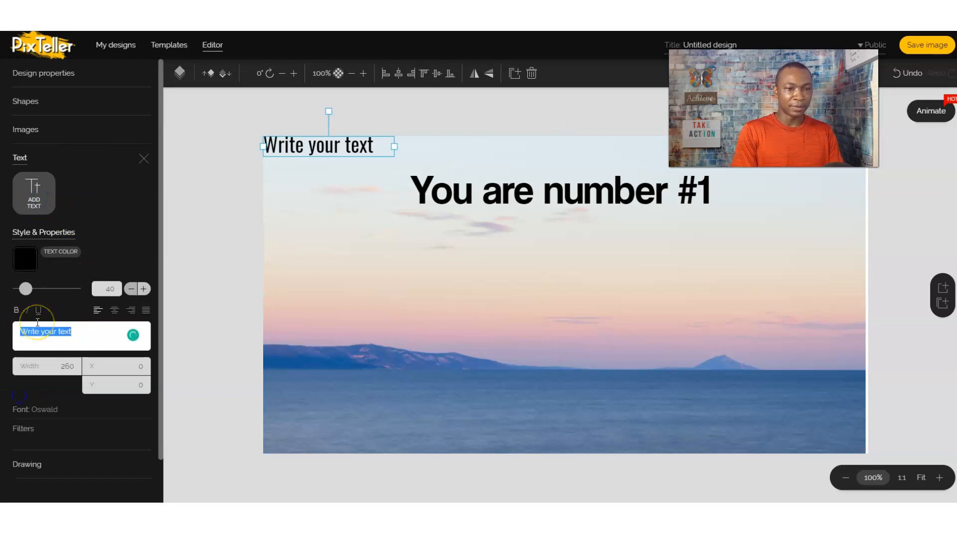
key(BackSpace)
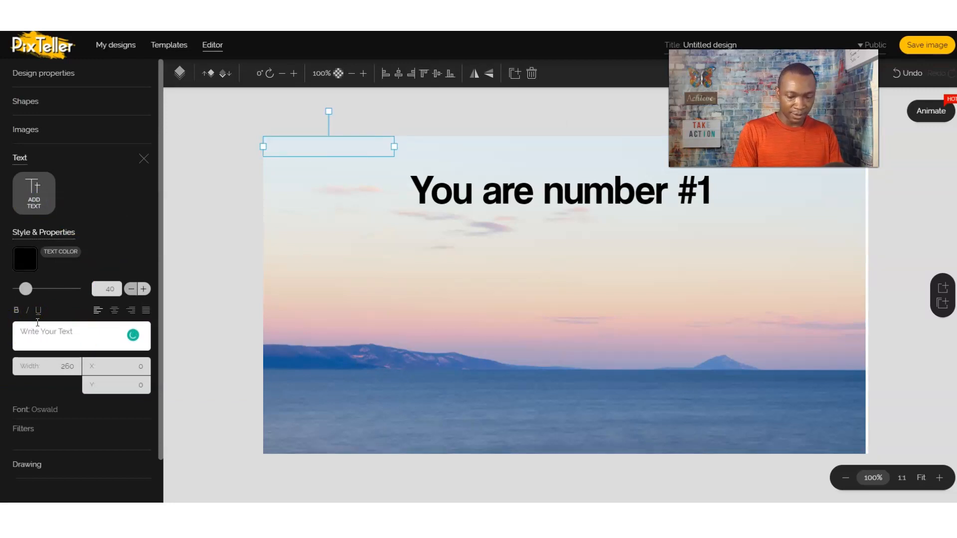
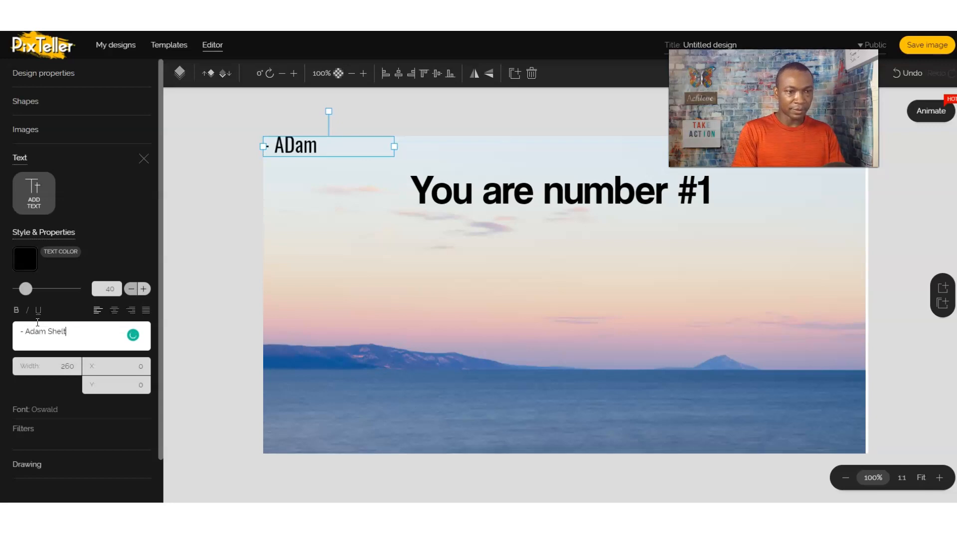